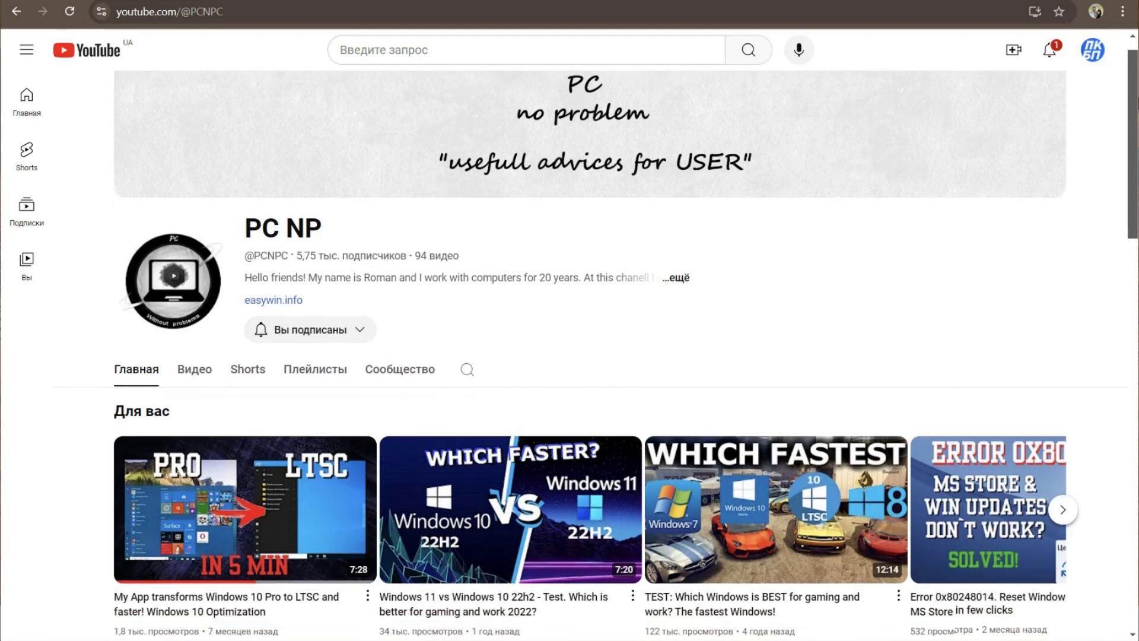
scroll(570, 357, down, 2)
scroll(569, 356, down, 1)
scroll(570, 356, down, 1)
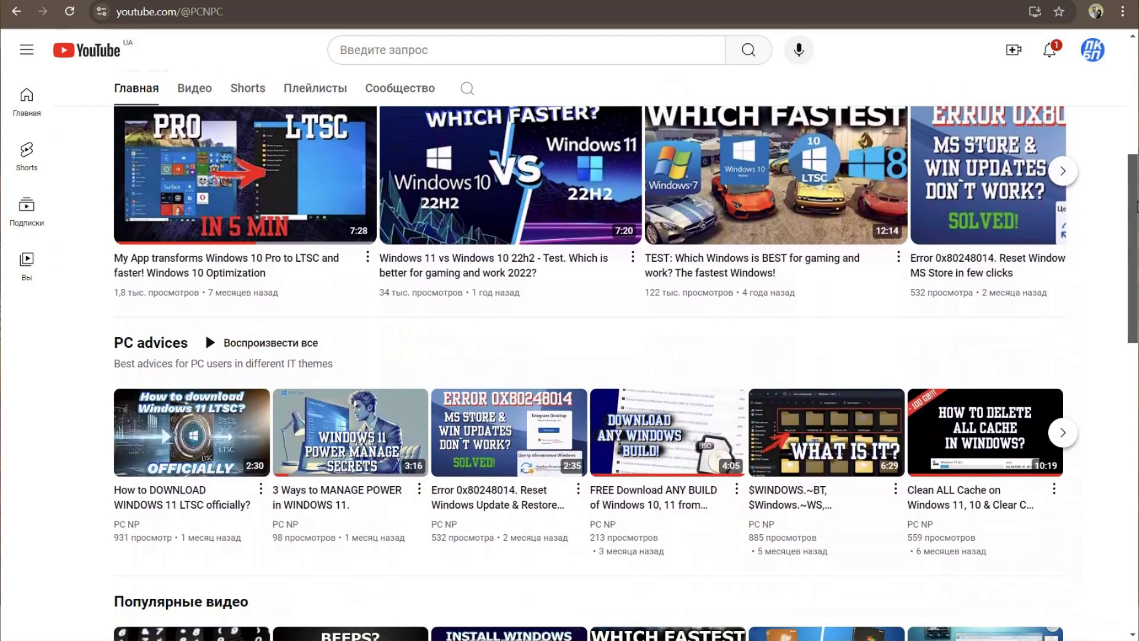
scroll(570, 356, down, 2)
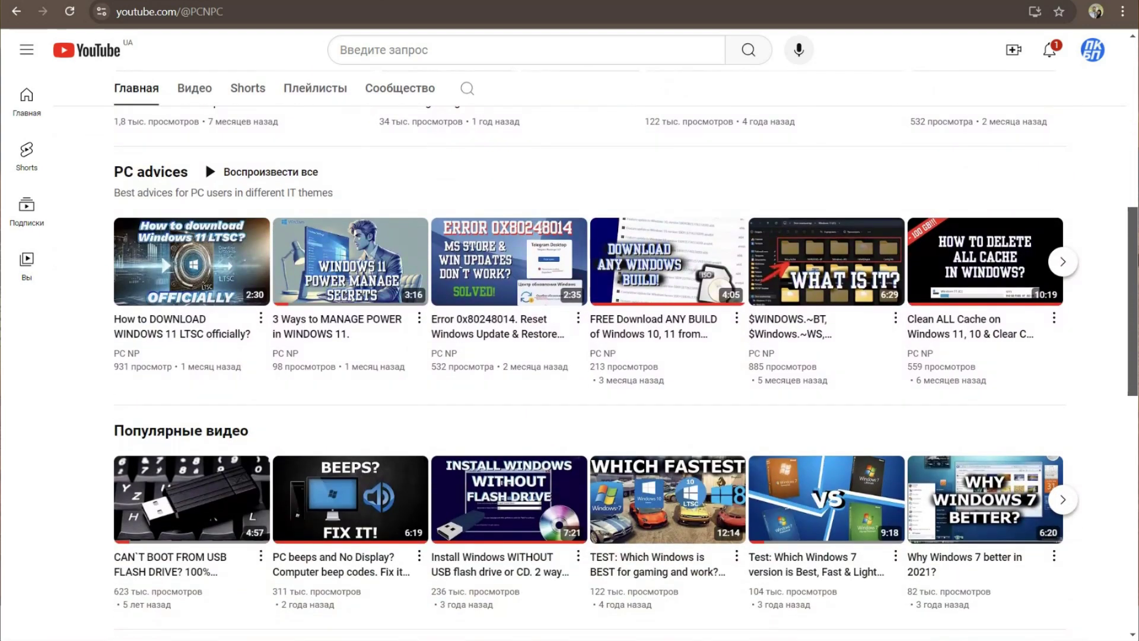
scroll(569, 357, down, 2)
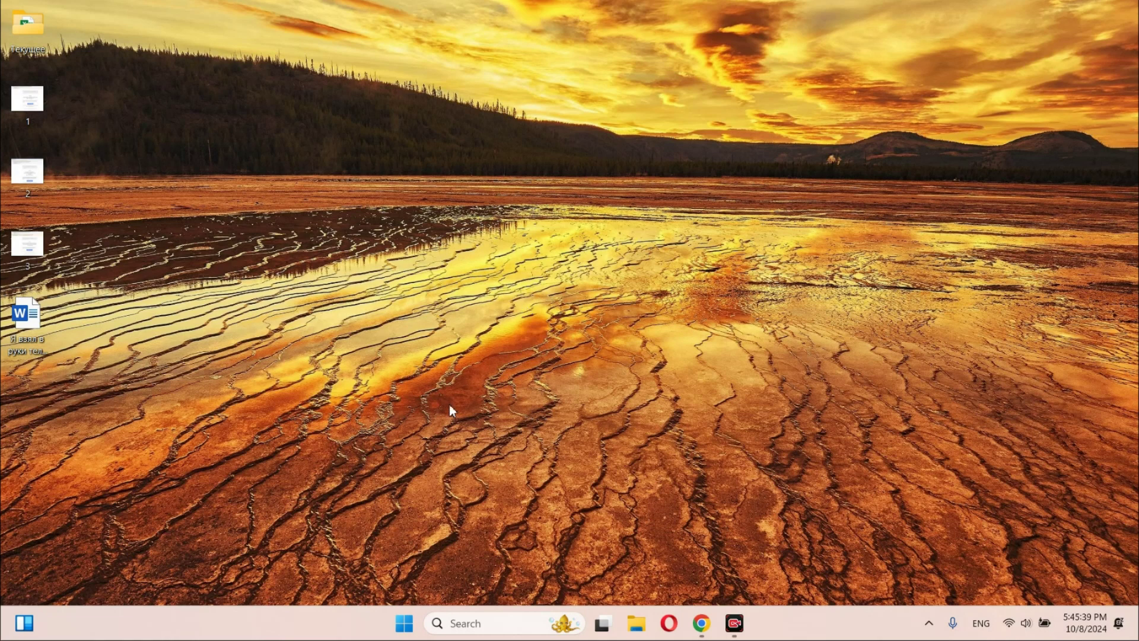
- Launch Settings from Start and go to System > Recovery
click(403, 623)
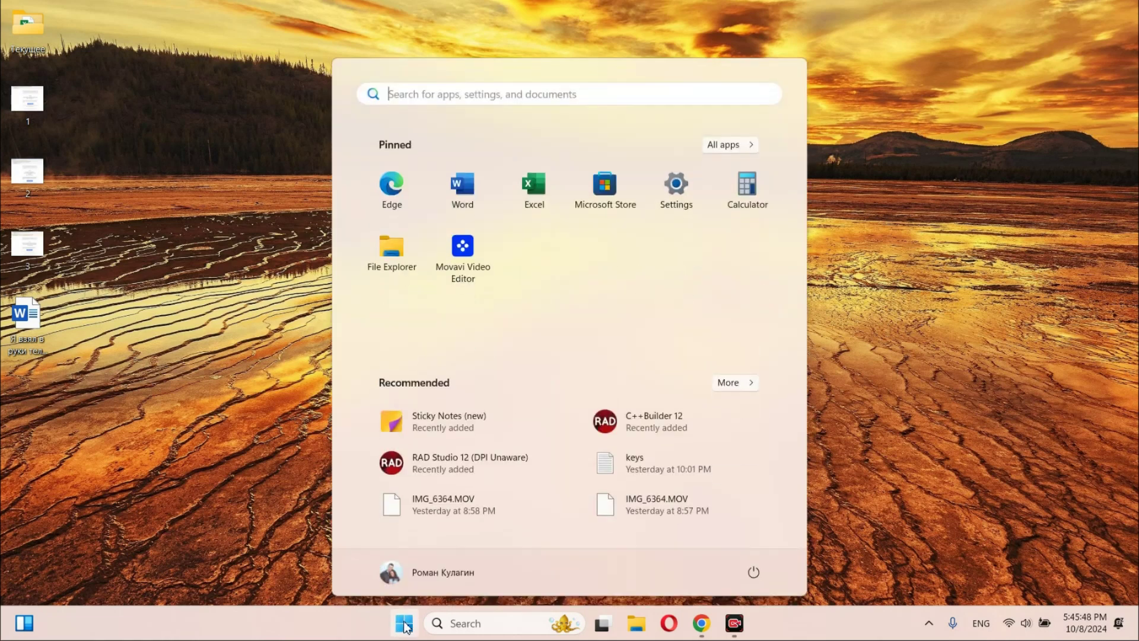
click(677, 188)
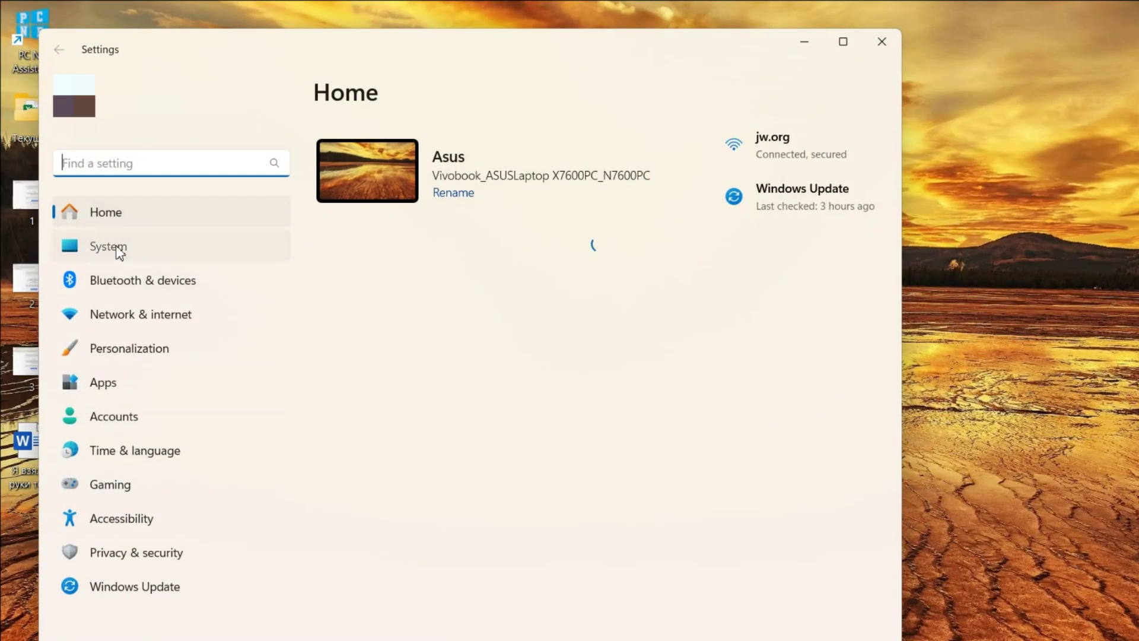
click(114, 252)
scroll(461, 439, down, 5)
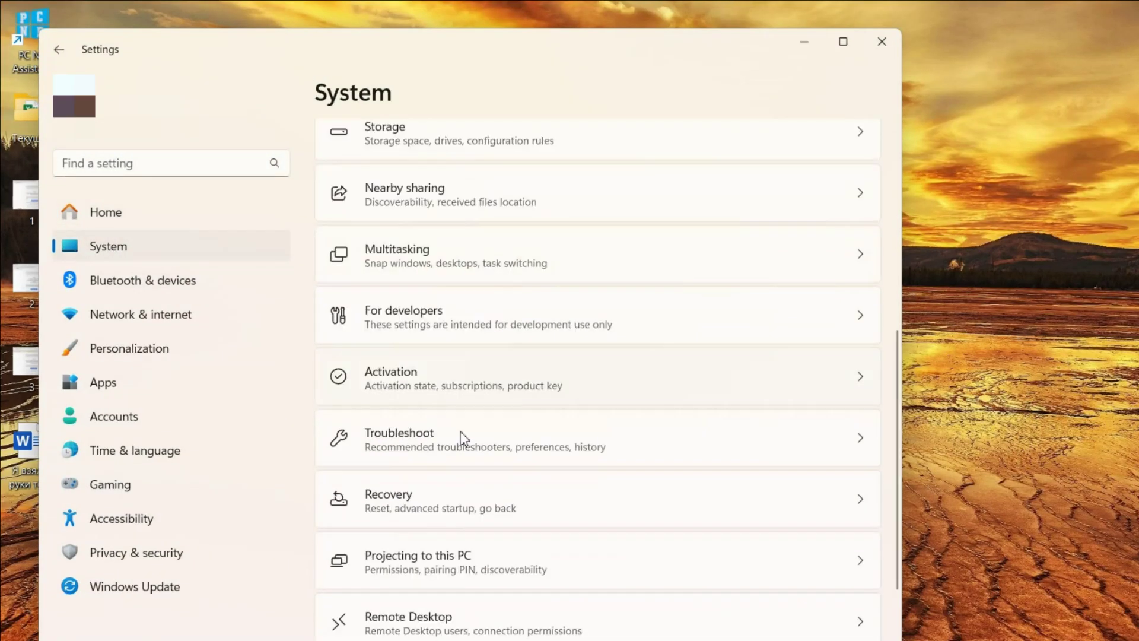
click(410, 505)
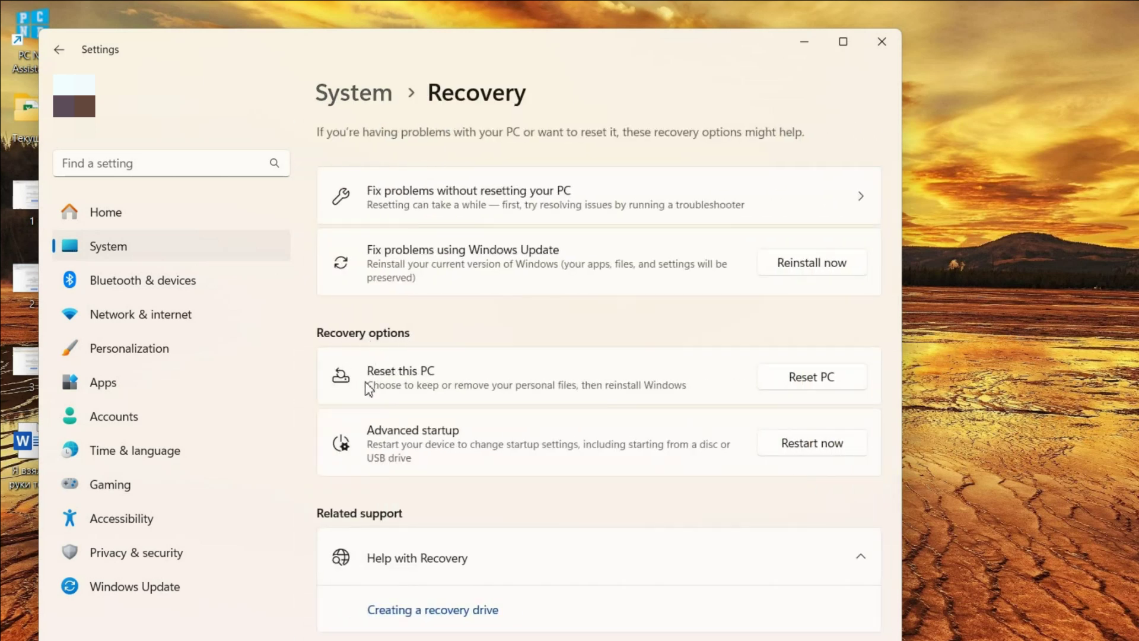
- Start Reset this PC, choosing Remove everything and Local reinstall
click(813, 386)
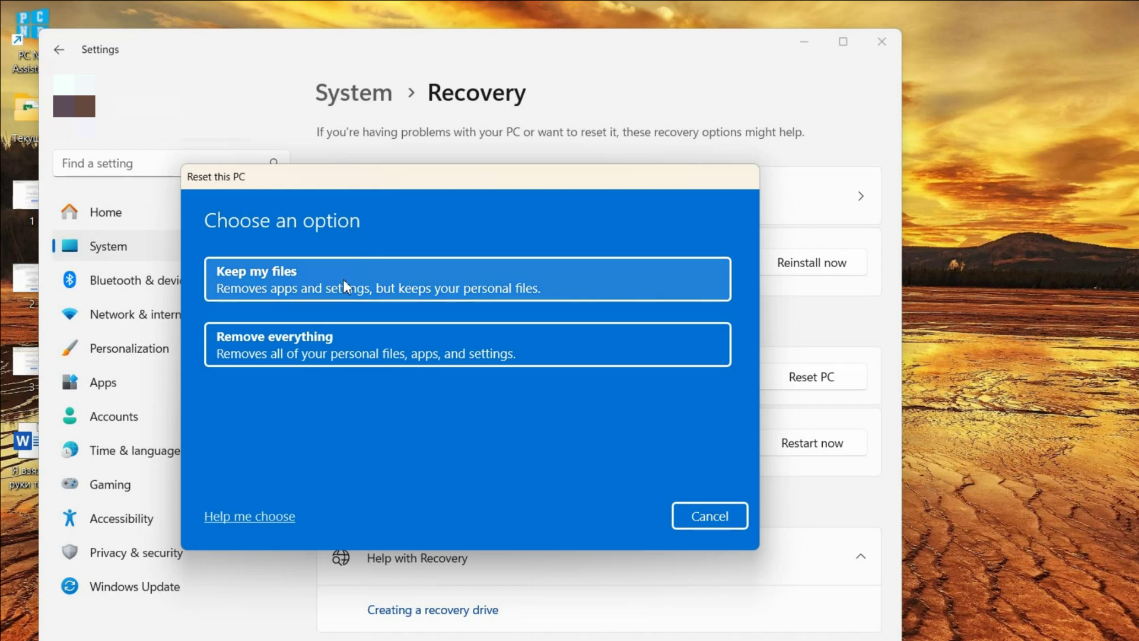
click(332, 354)
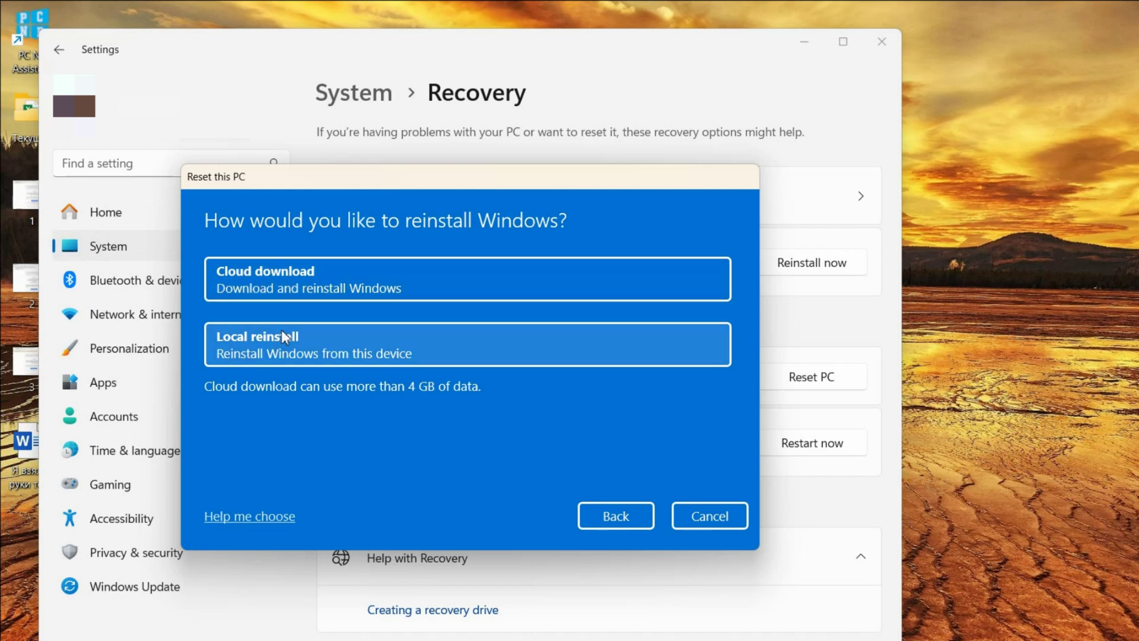
click(279, 353)
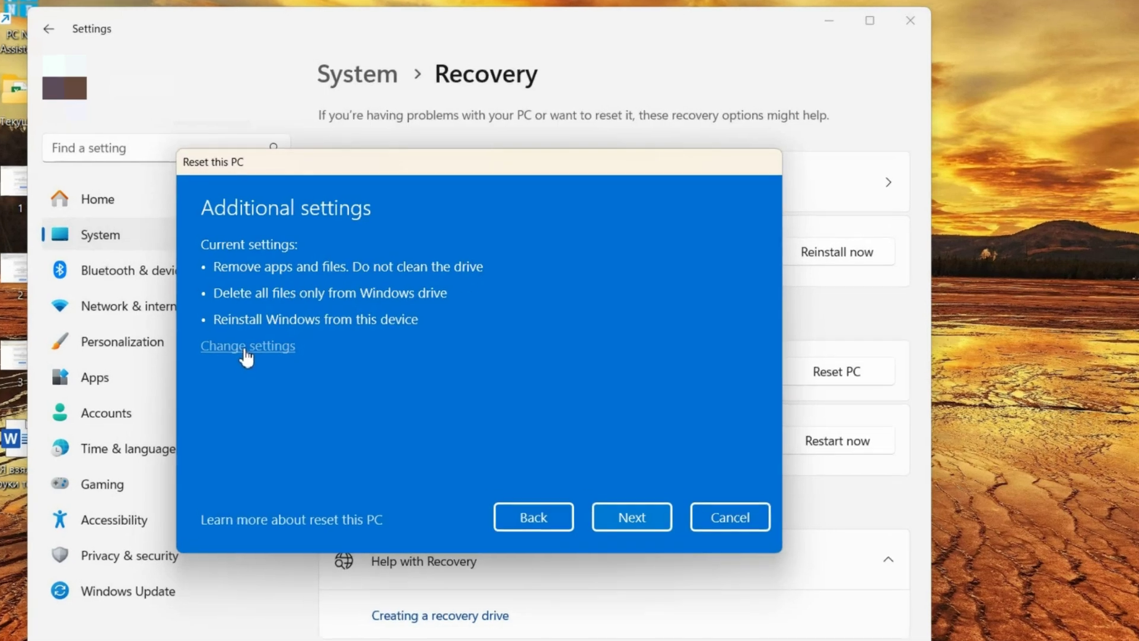
- Enable Clean data and Delete files from all drives, keep local reinstall, and confirm
click(242, 354)
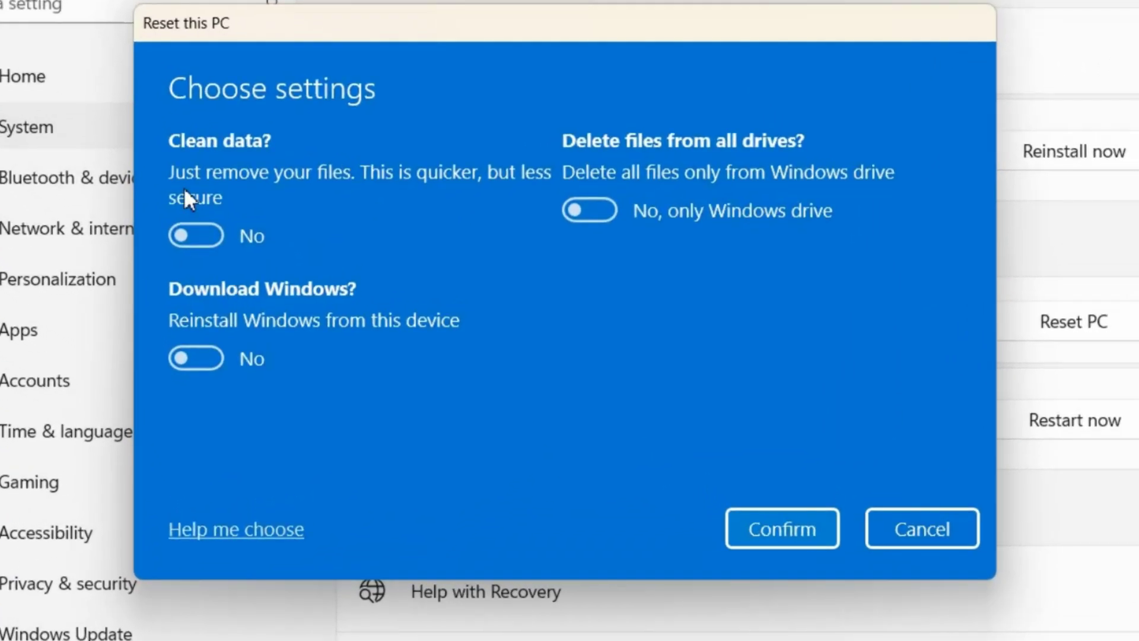
click(189, 233)
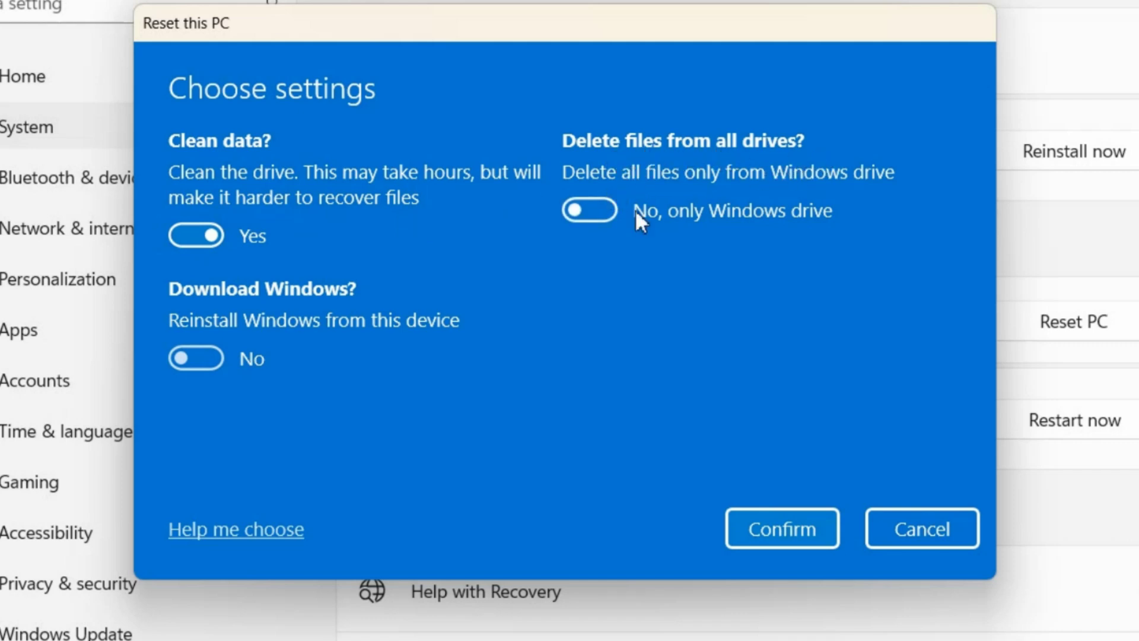
click(591, 210)
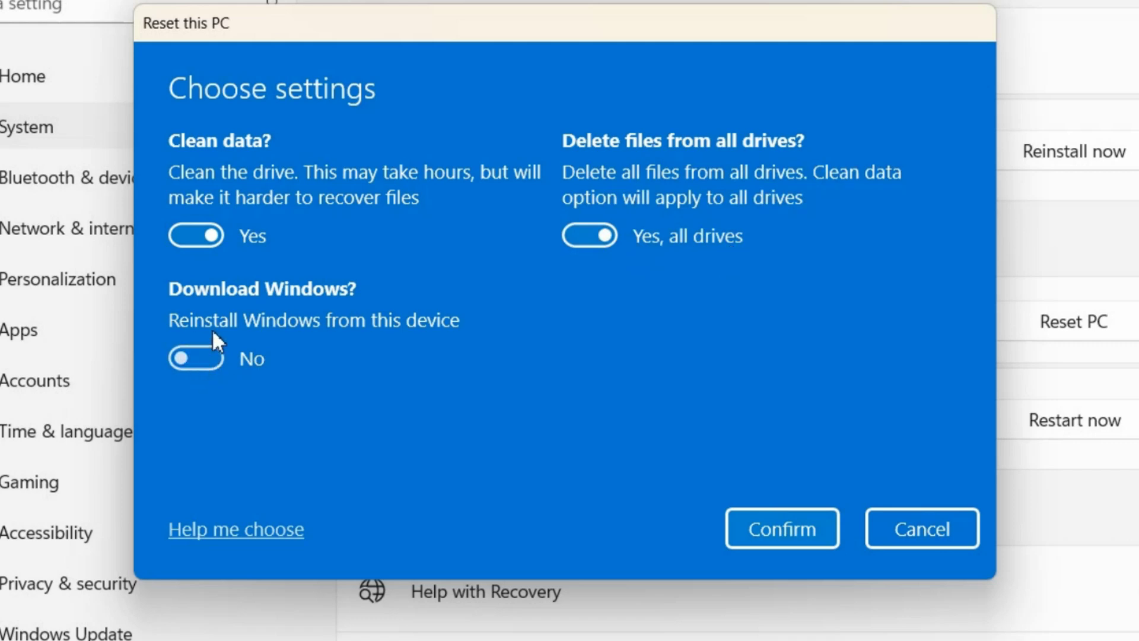
click(215, 357)
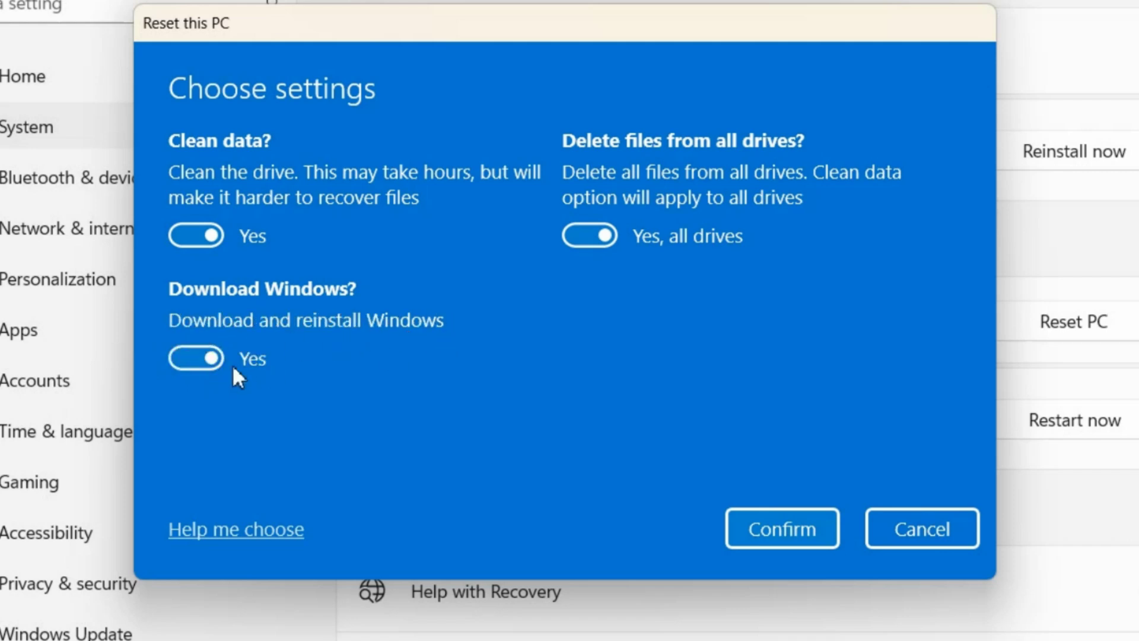
click(197, 359)
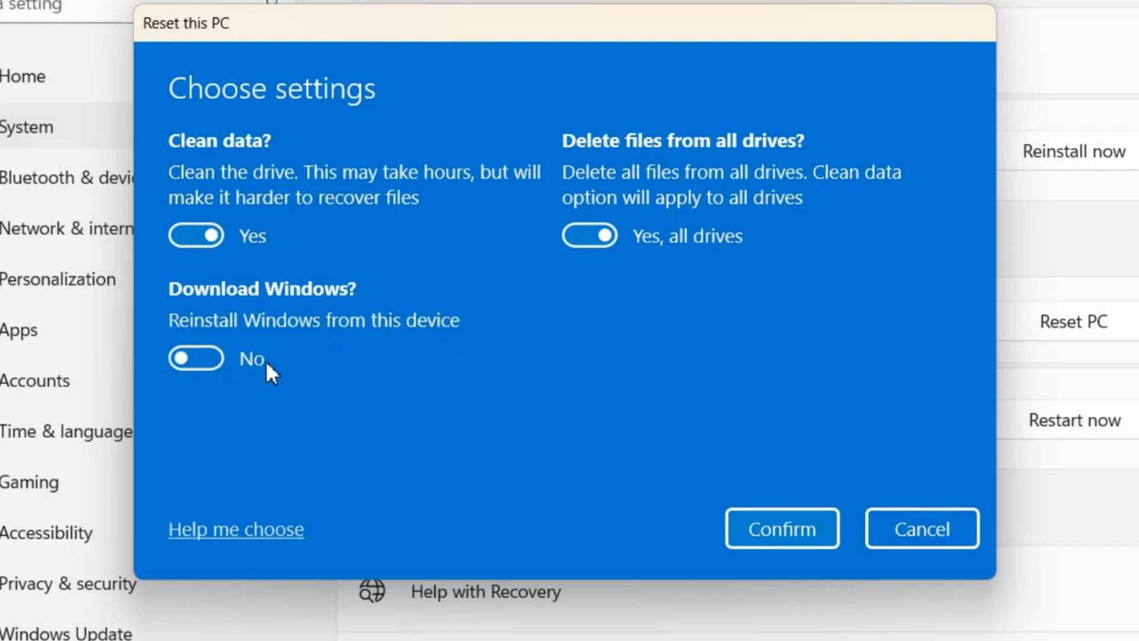
click(787, 526)
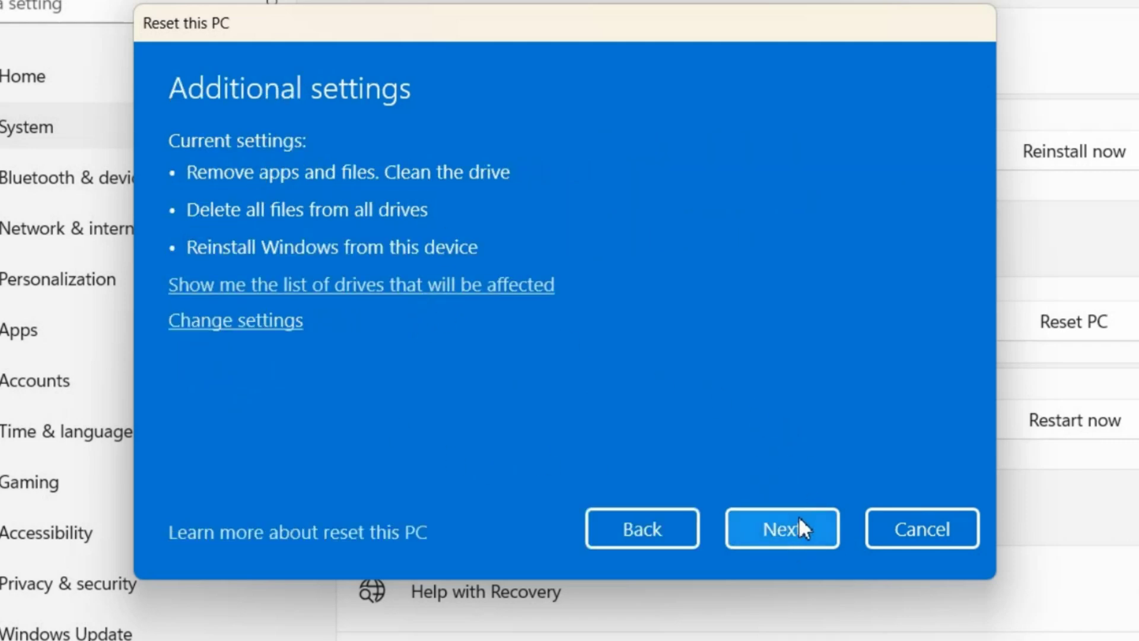
click(792, 529)
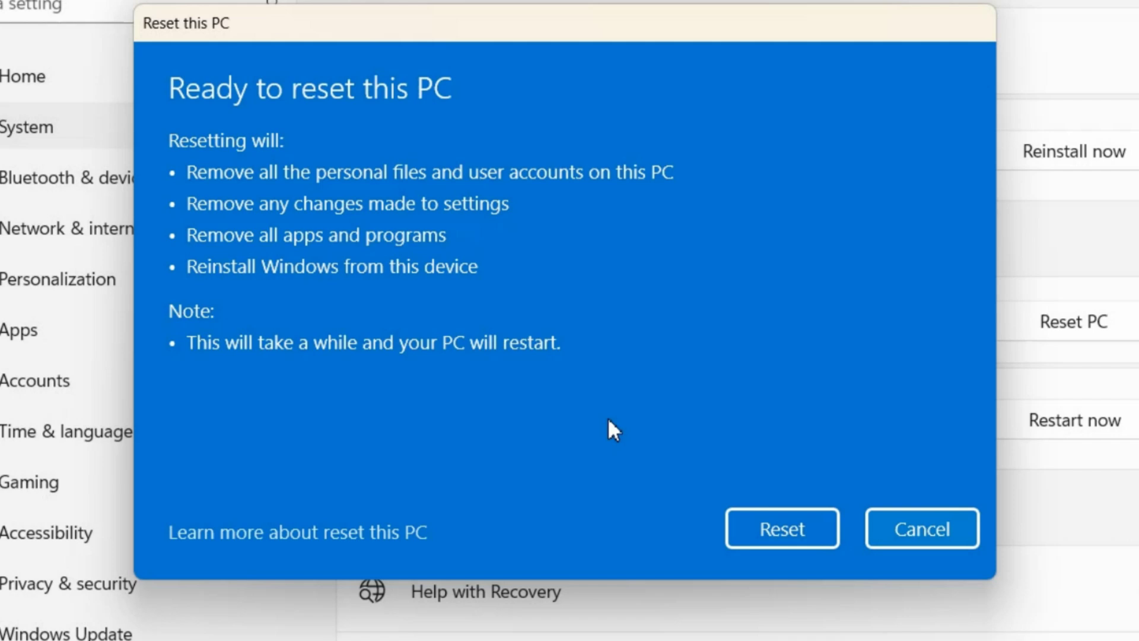
- Cancel the reset at the Ready to reset this PC screen
click(922, 529)
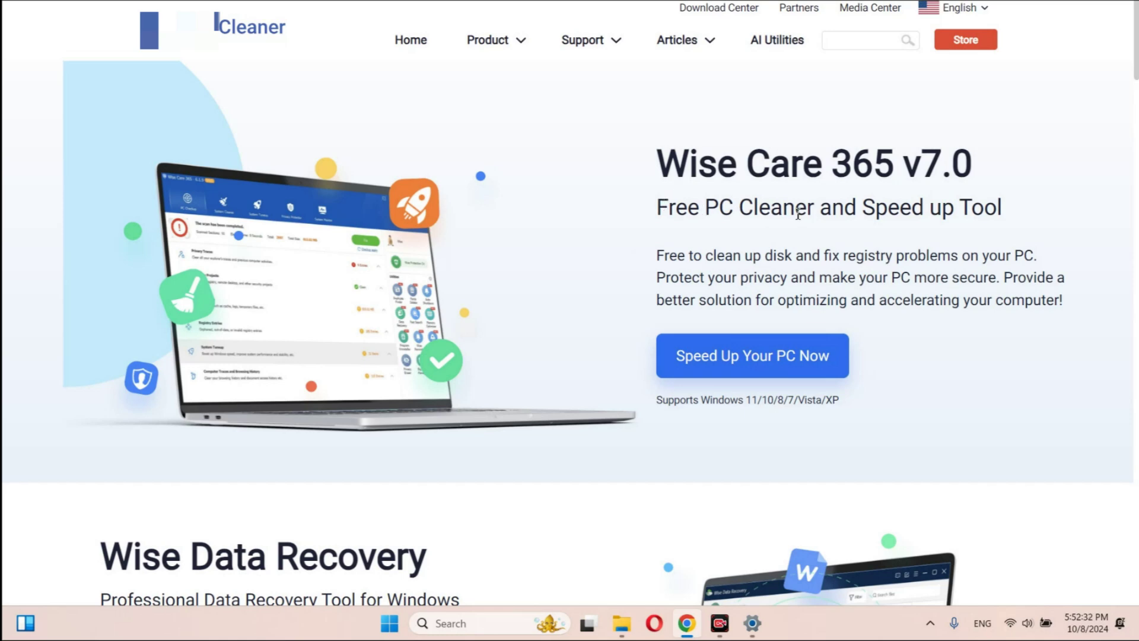
- Download and install Wise Care 365, launching it when setup finishes
click(716, 357)
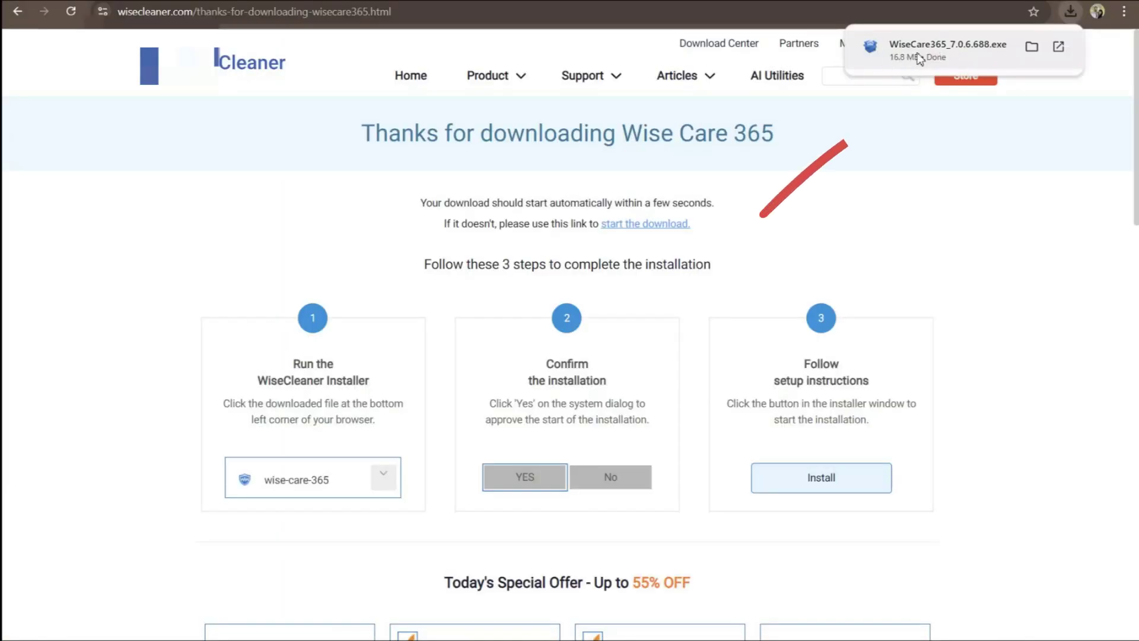
click(915, 55)
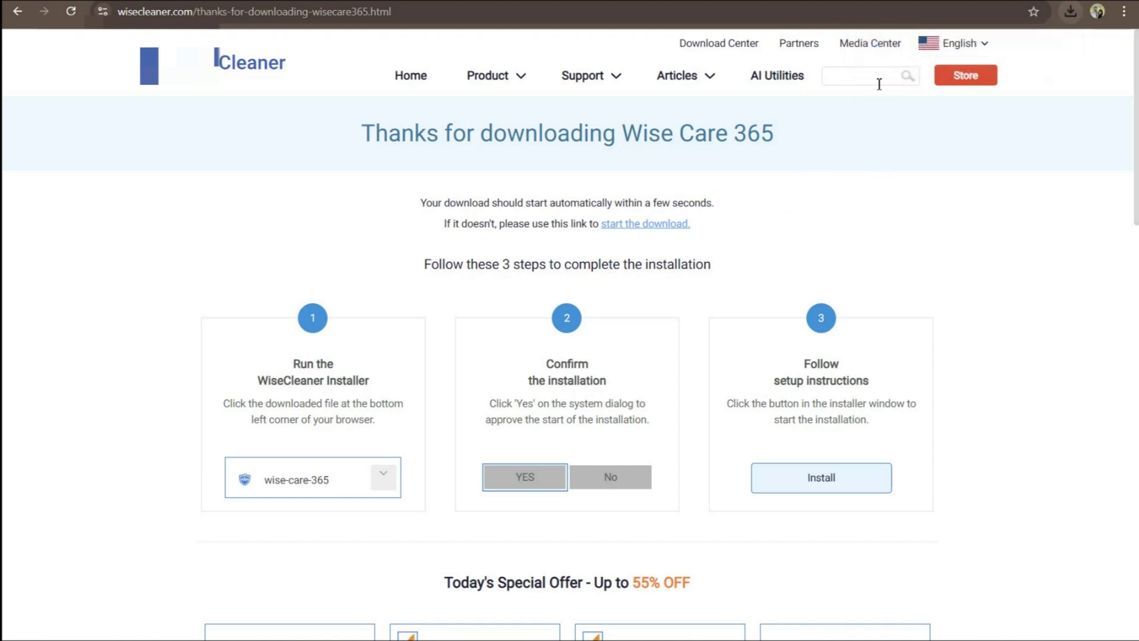
click(572, 402)
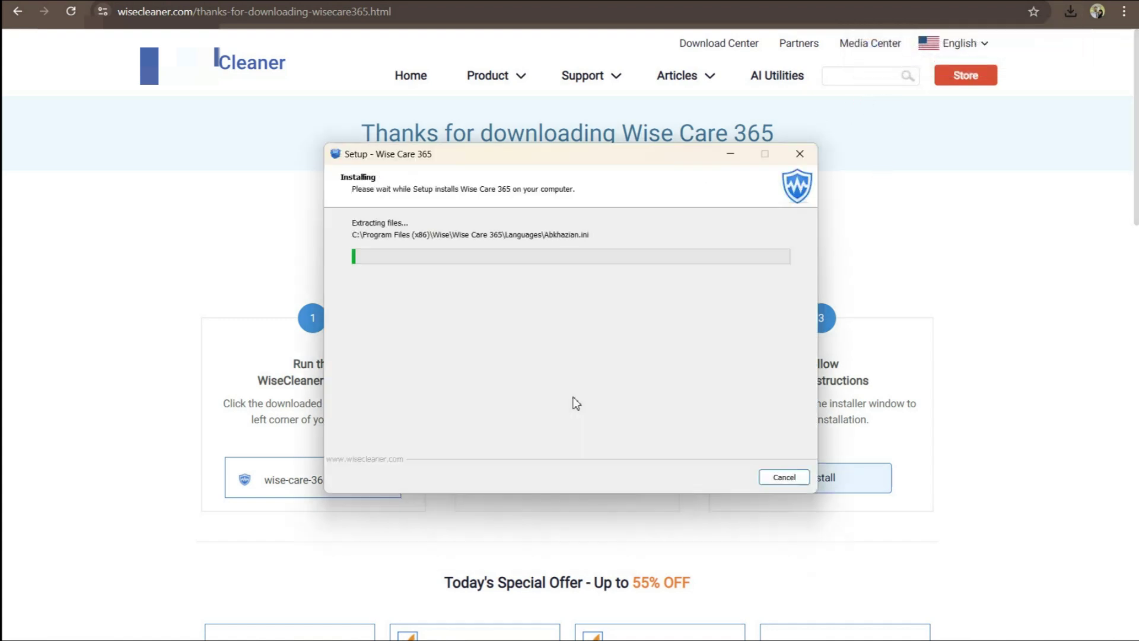
click(453, 289)
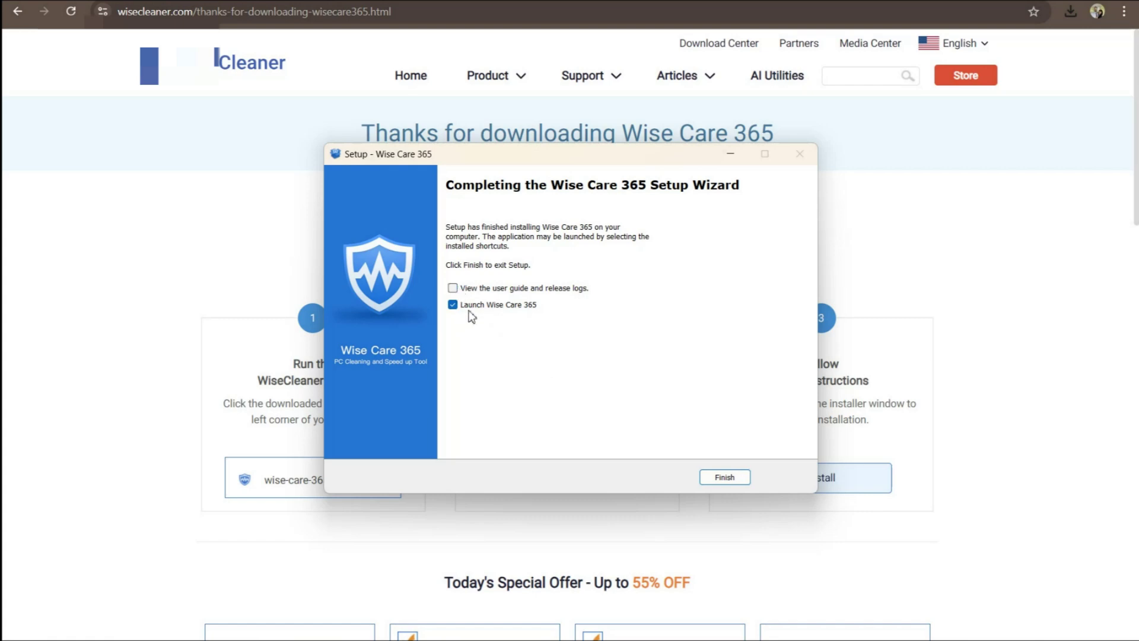
click(716, 478)
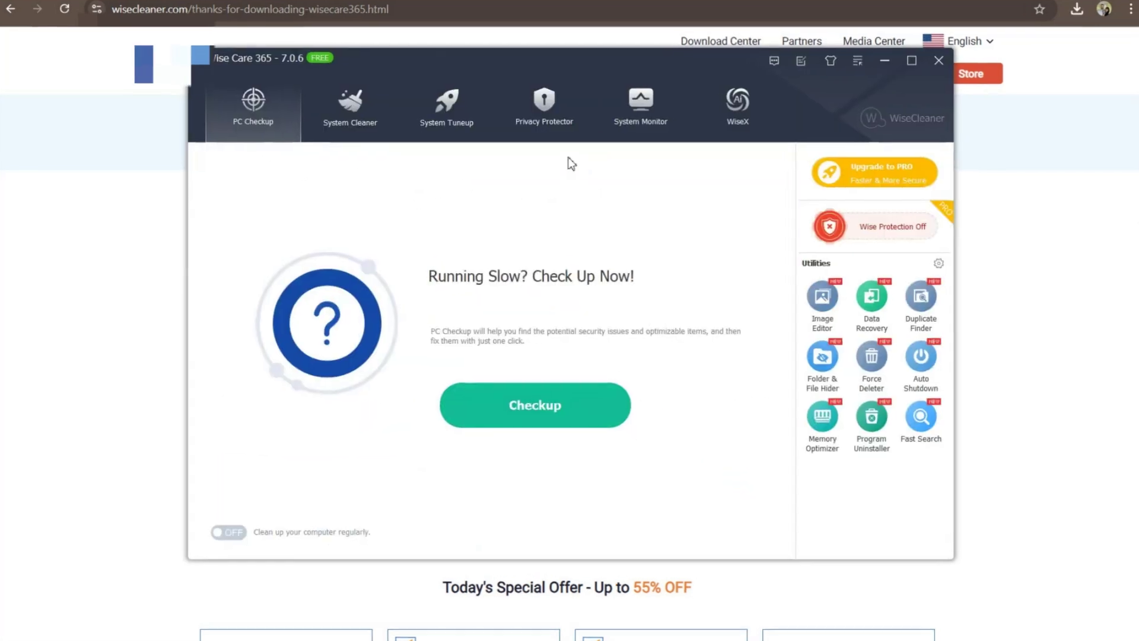
- In Privacy Protector's Disk Eraser, tick Data (E:) and leave the Security method unchanged
click(542, 107)
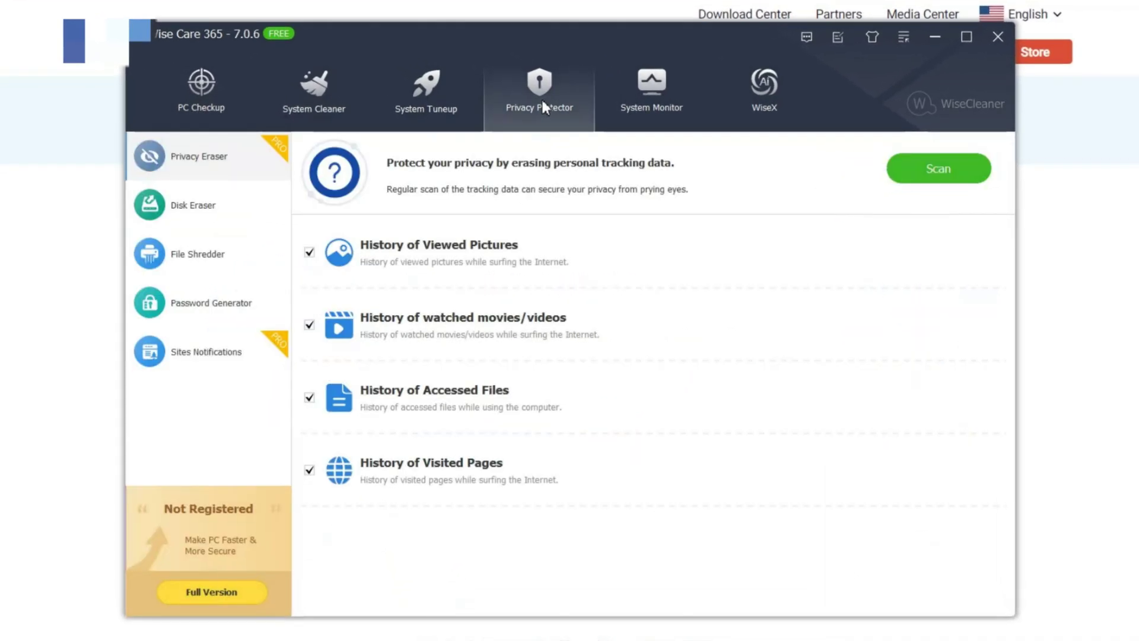
click(187, 214)
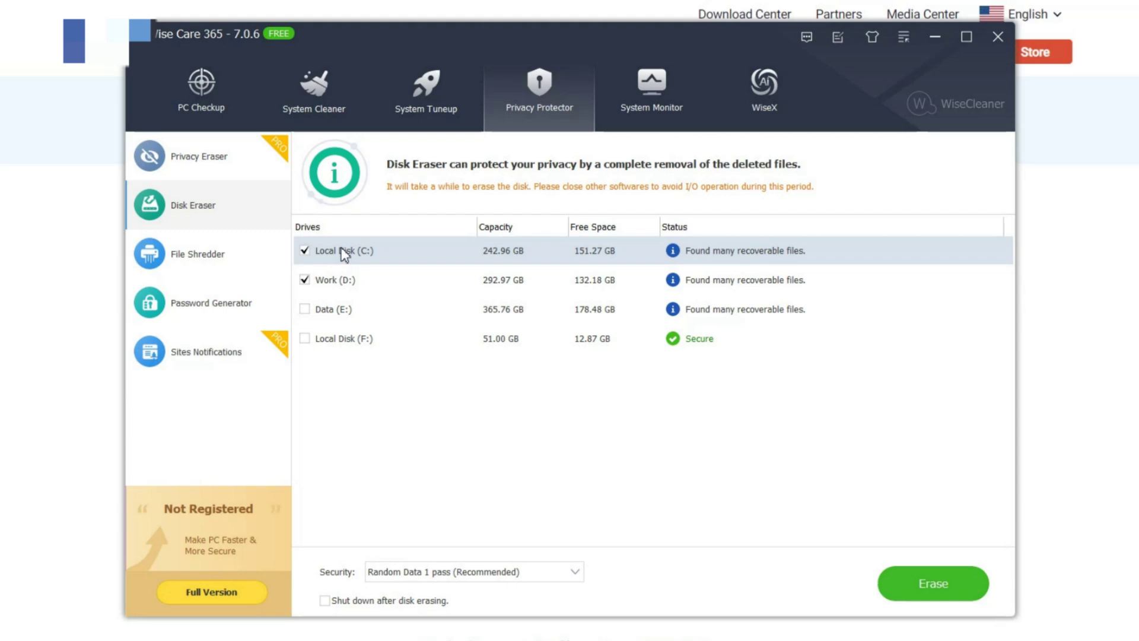
click(306, 310)
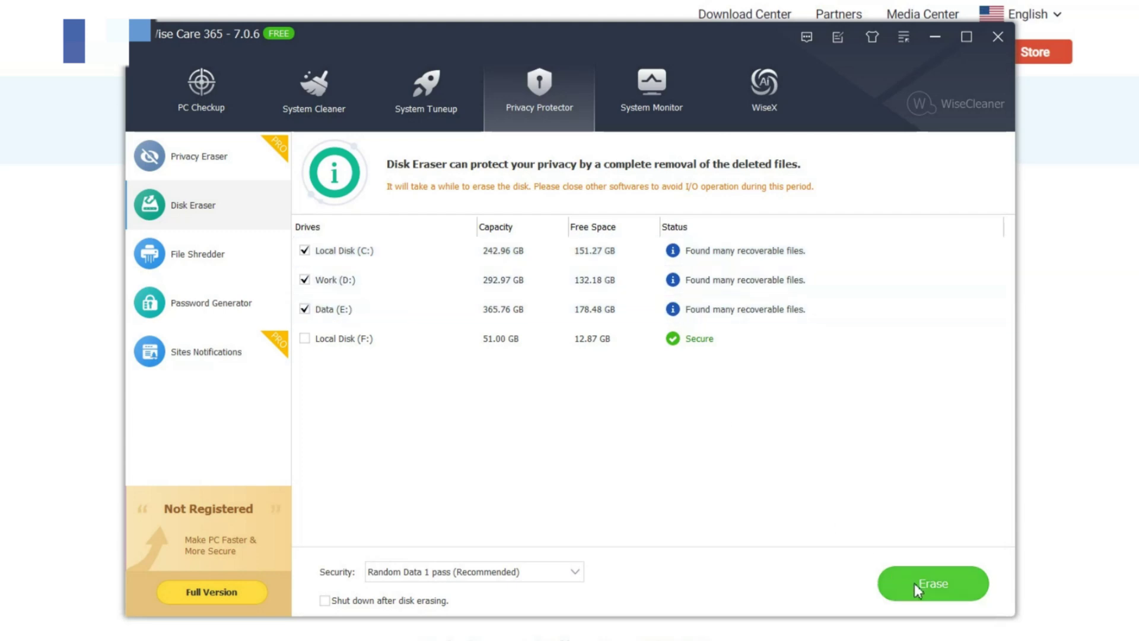
click(571, 574)
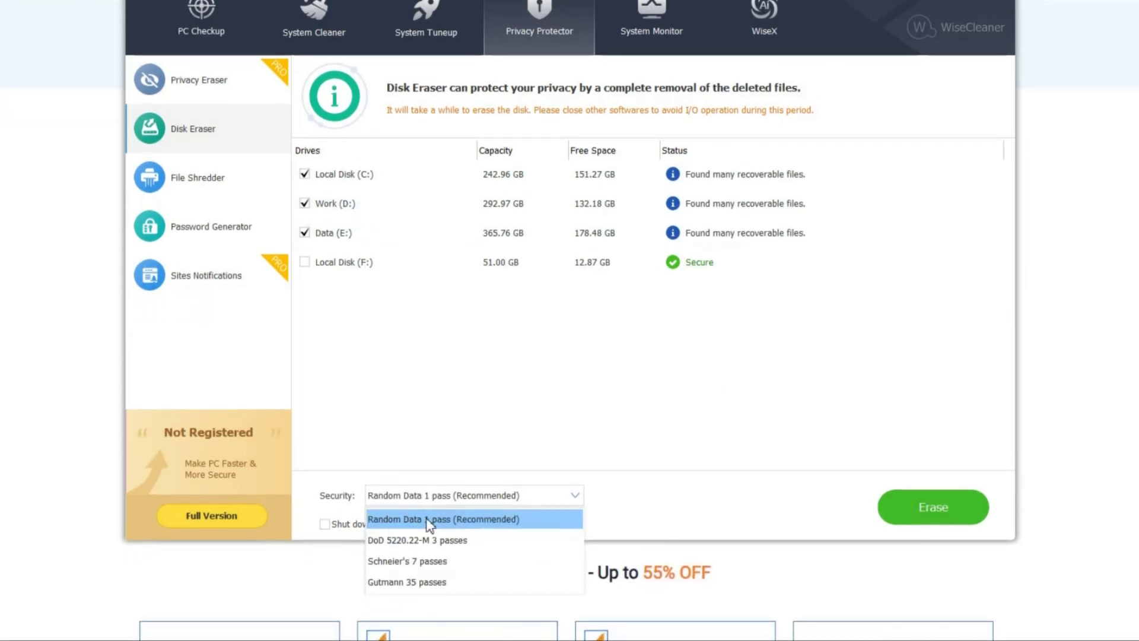
click(627, 461)
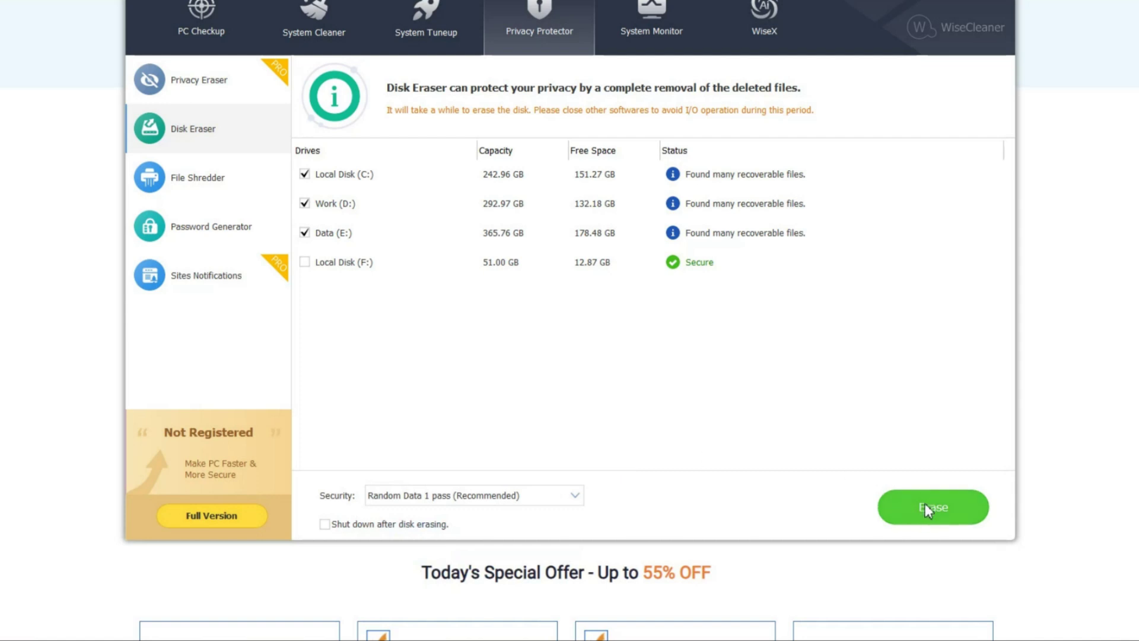